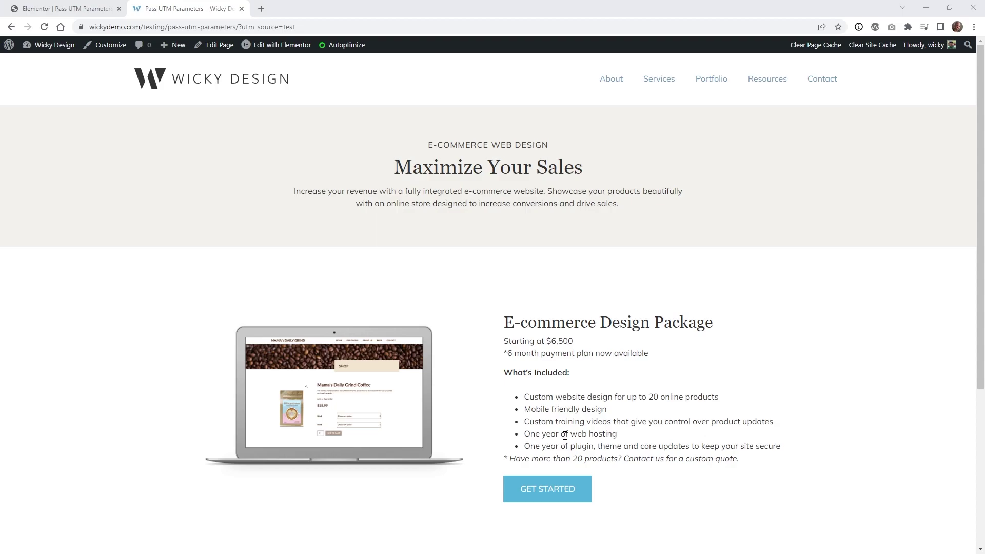
Highlight utm_source=test in the test page's address bar.
left_click(329, 324)
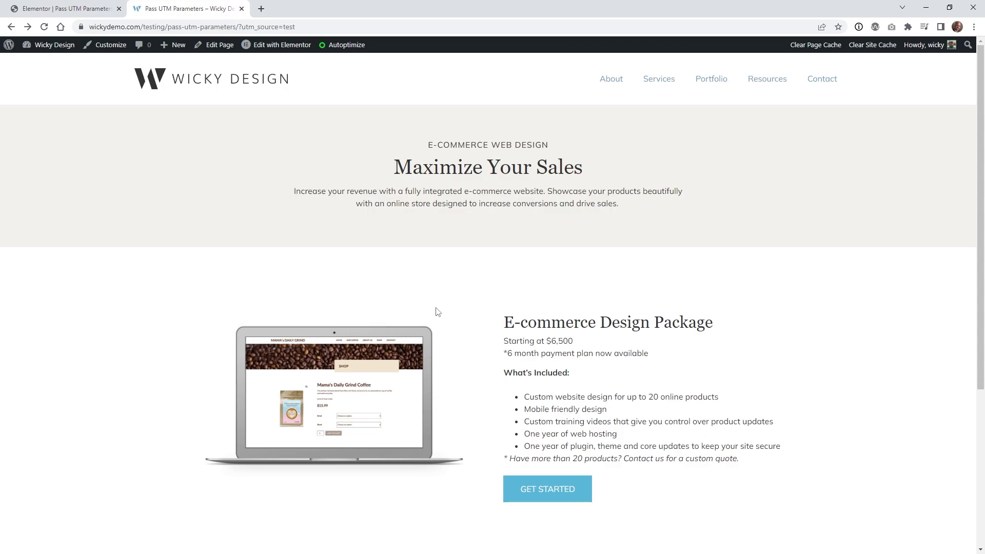
scroll(436, 311, "down", 1)
scroll(436, 311, "up", 1)
left_click(248, 24)
left_click(256, 26)
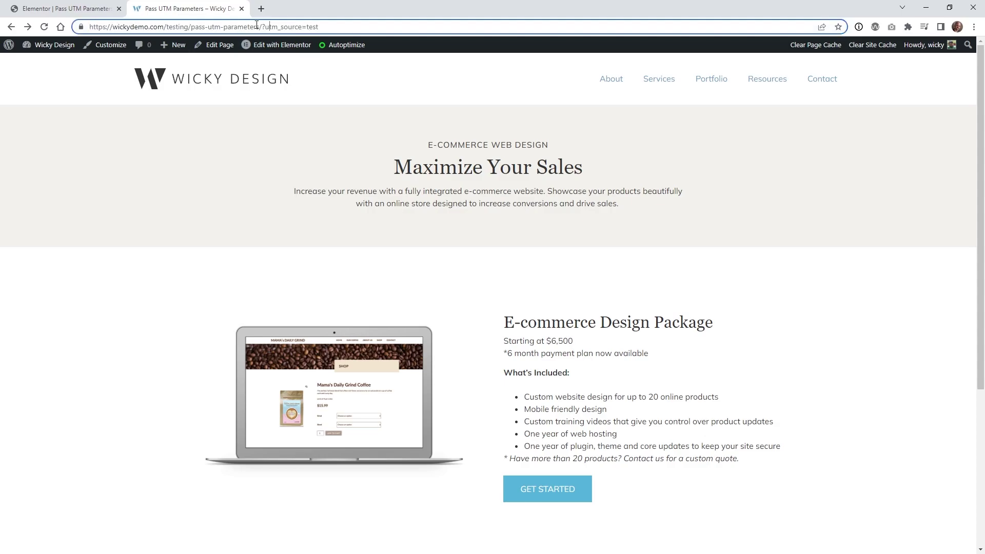
left_click_drag(265, 27, 327, 29)
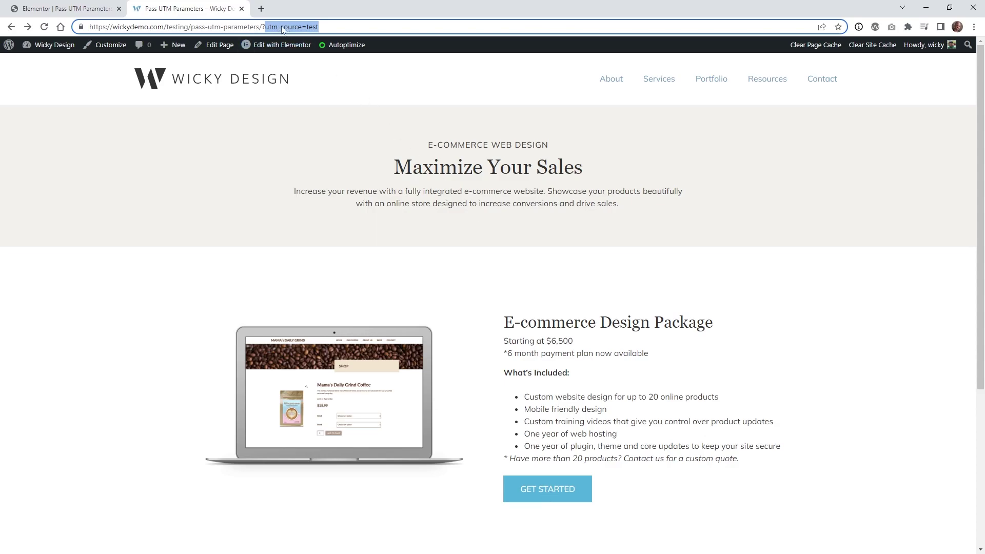
Submit the form via GET STARTED, confirm the contact page URL carries utm_source, then return to Elementor.
left_click(536, 492)
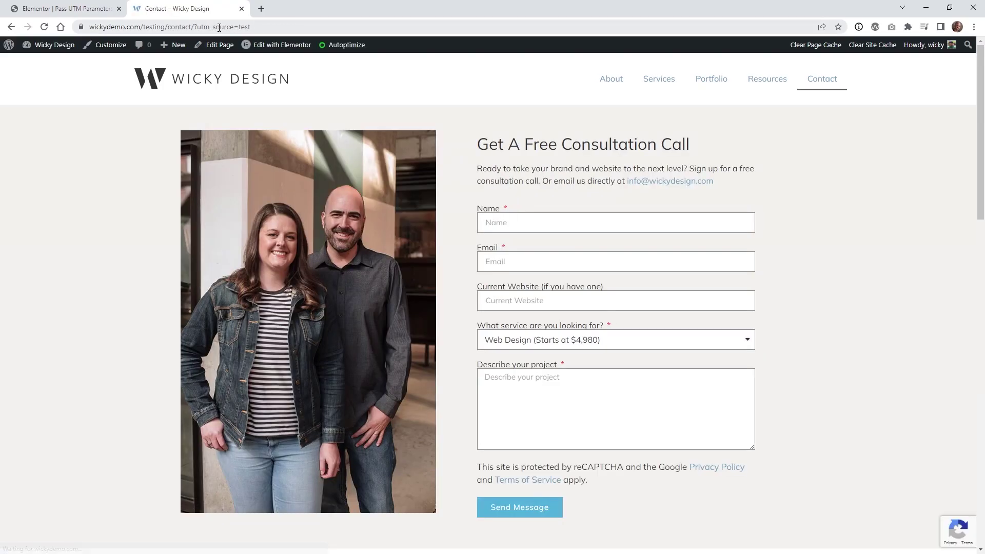
left_click(219, 28)
left_click(508, 181)
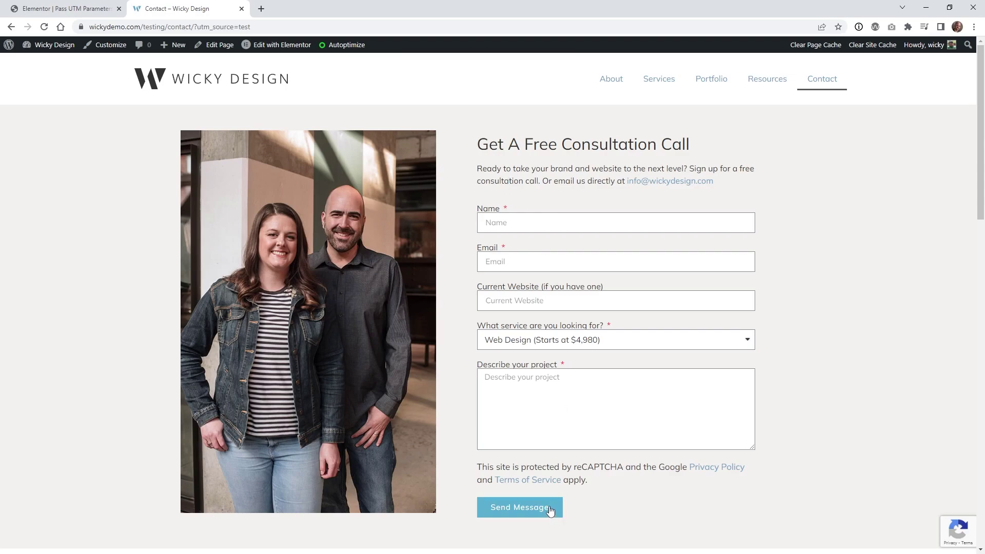
key("ctrl+shift+Tab")
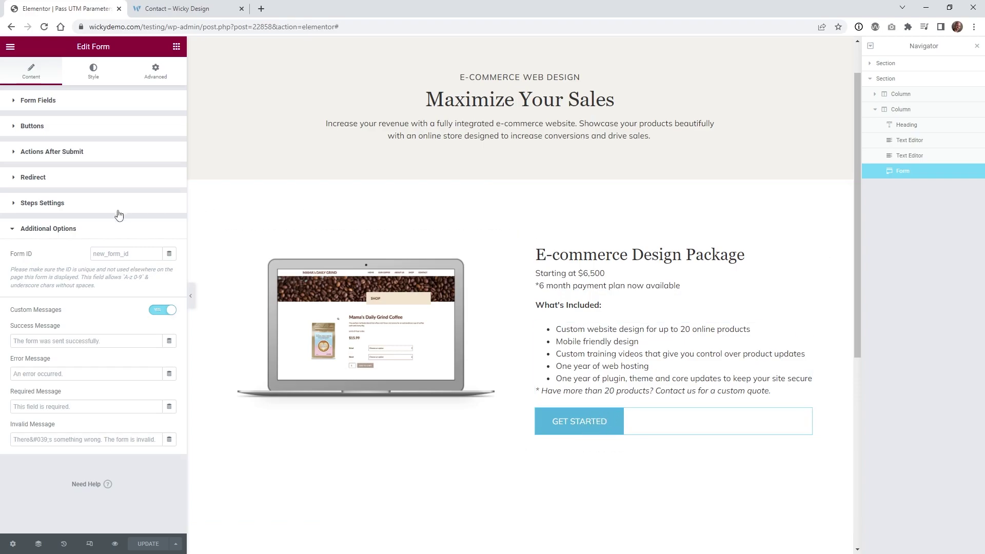
Collapse Additional Options and expand Form Fields to show the single field Item #1.
left_click(88, 234)
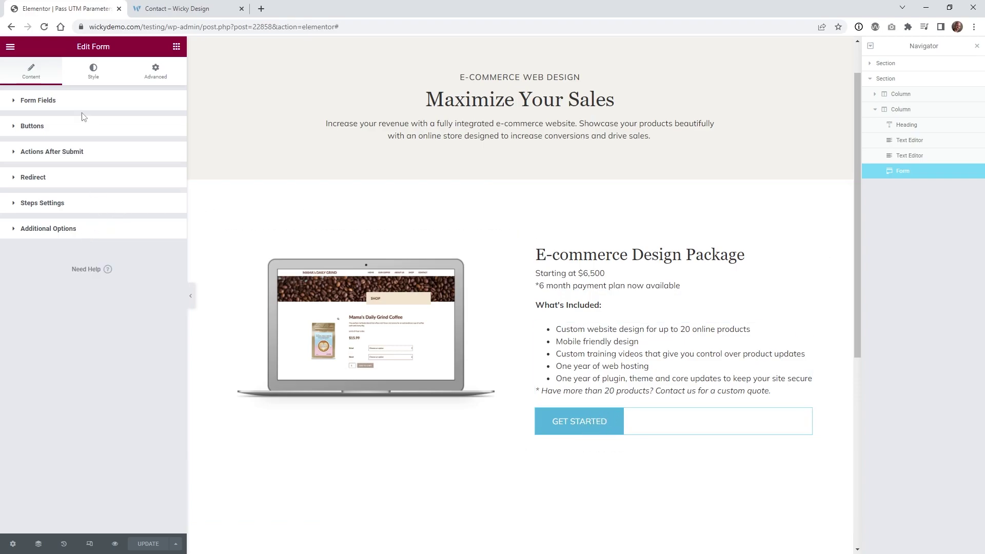
left_click(40, 101)
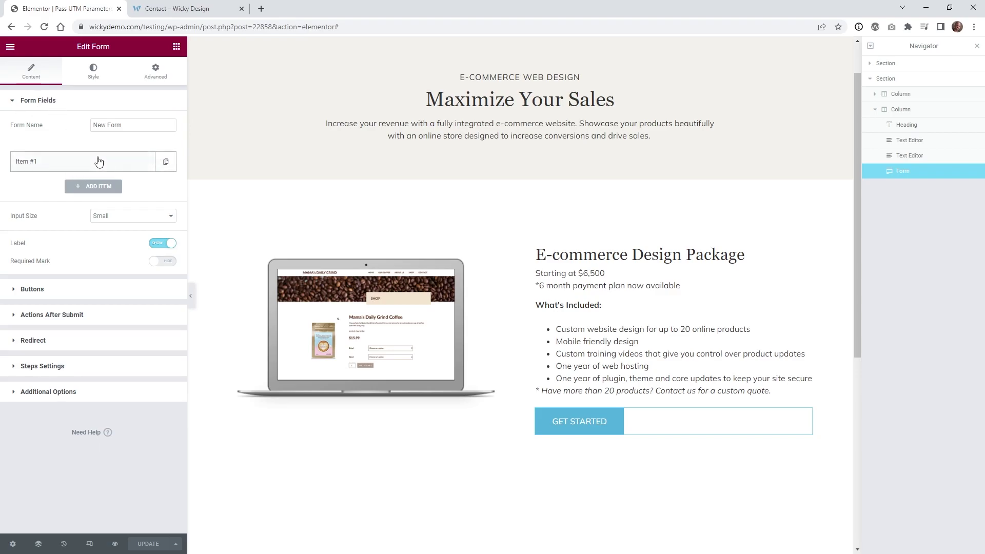
Add a second field, Item #2, then delete it so only hidden Item #1 remains.
left_click(37, 170)
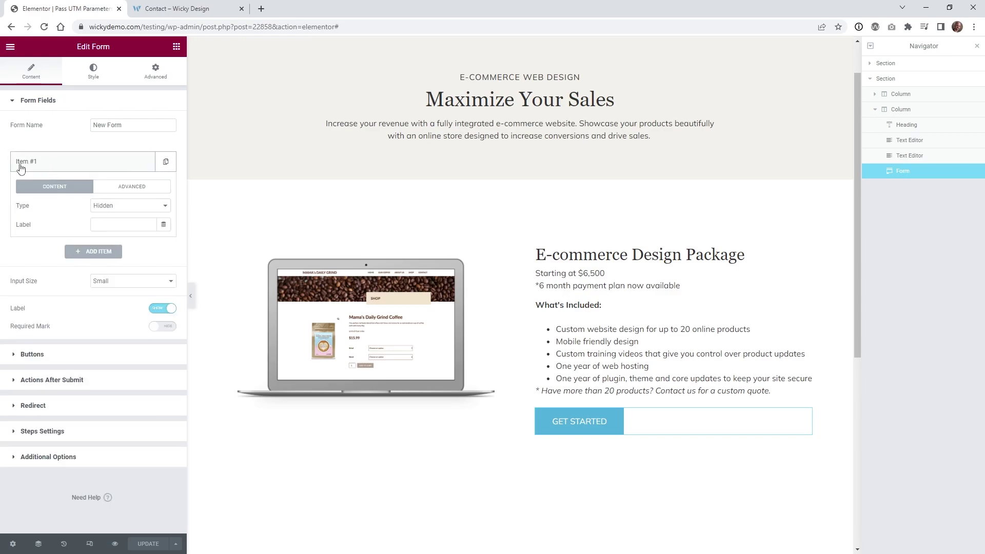
left_click(87, 252)
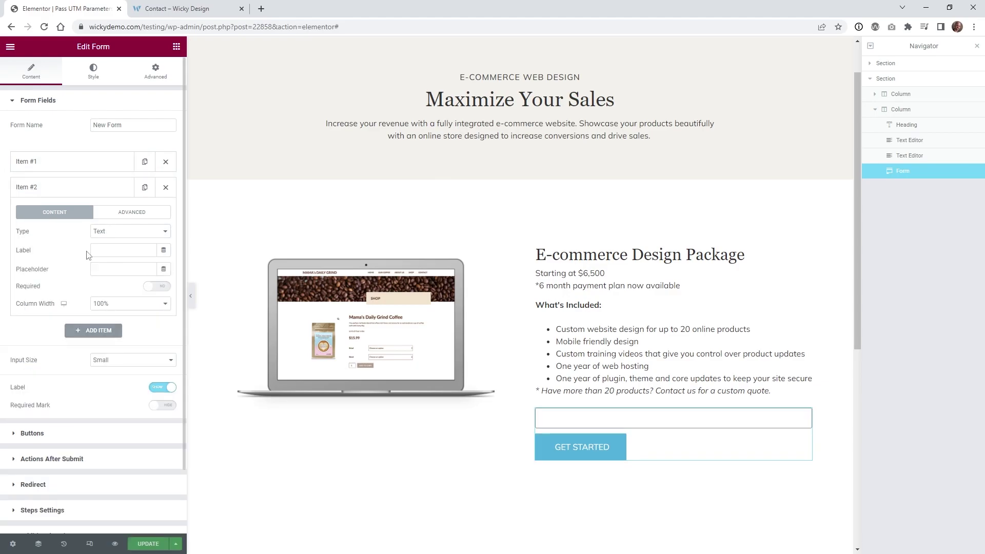
left_click(113, 232)
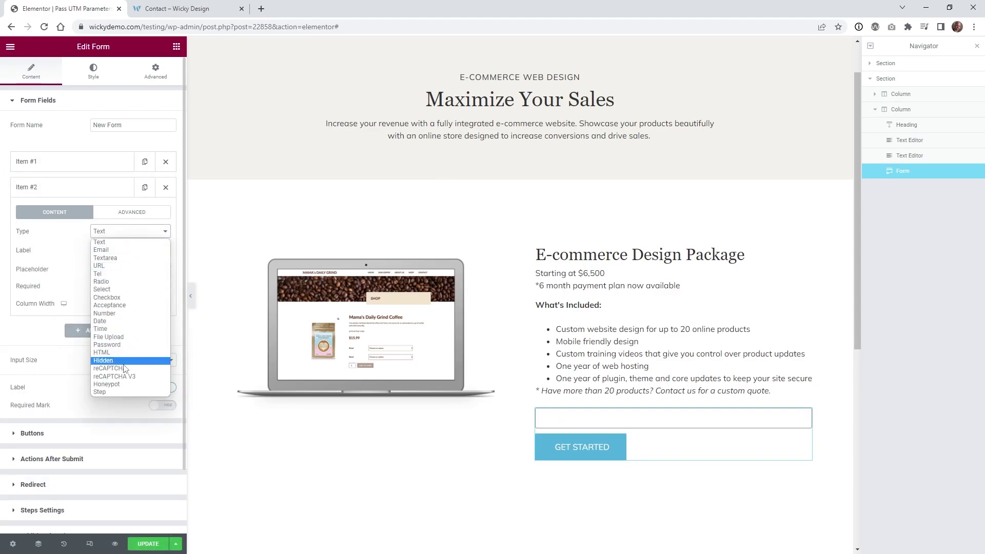
left_click(36, 334)
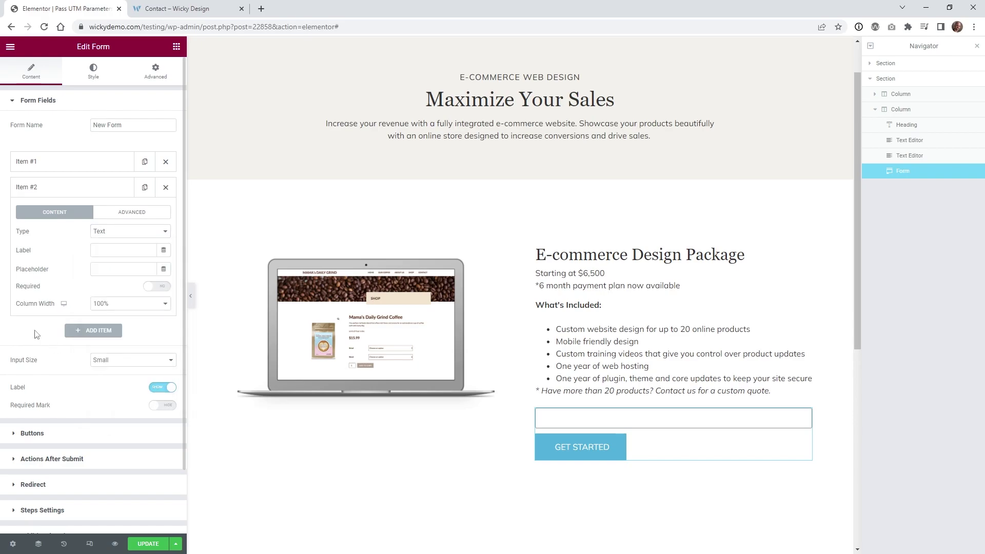
left_click(165, 188)
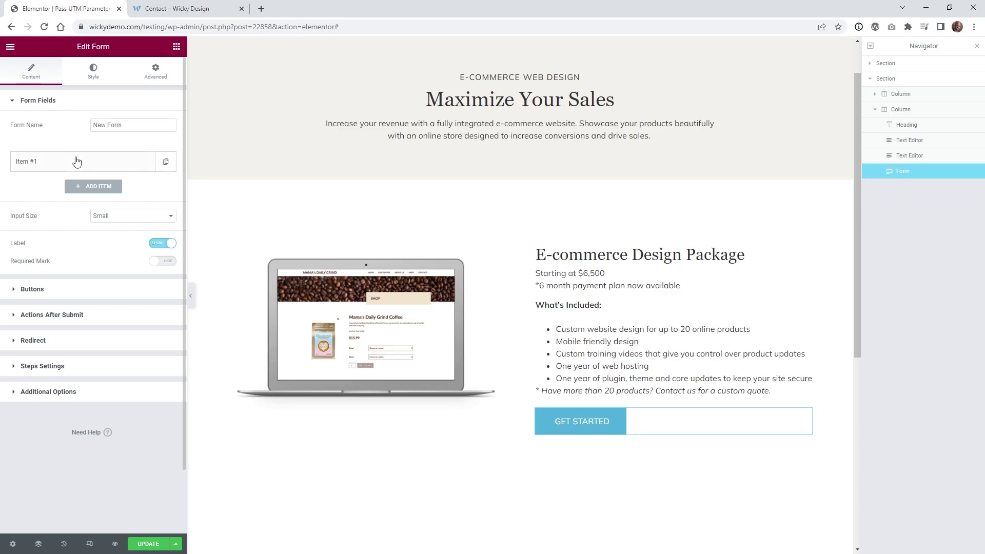
Reopen Item #1 and show its Advanced settings with field ID utm.
left_click(55, 164)
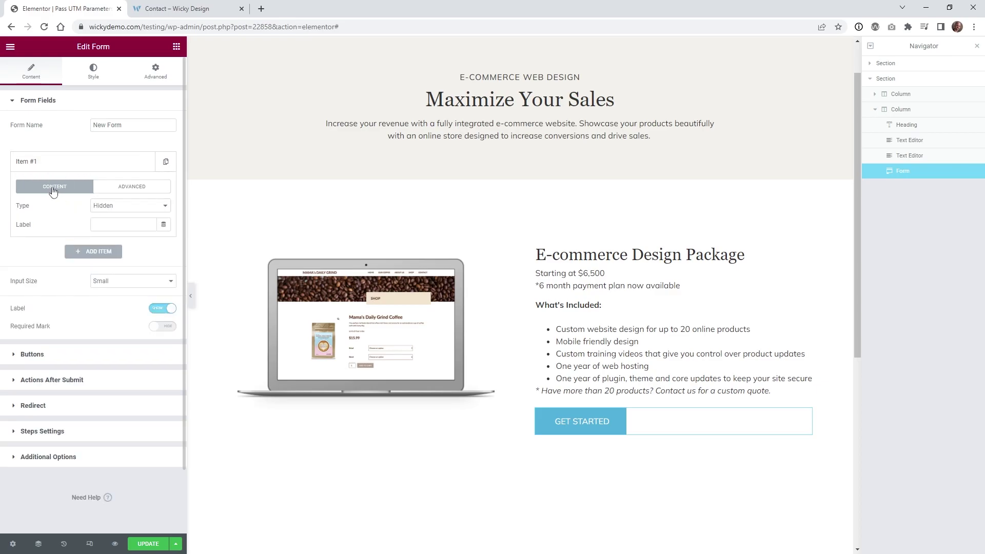
left_click(111, 224)
left_click(118, 191)
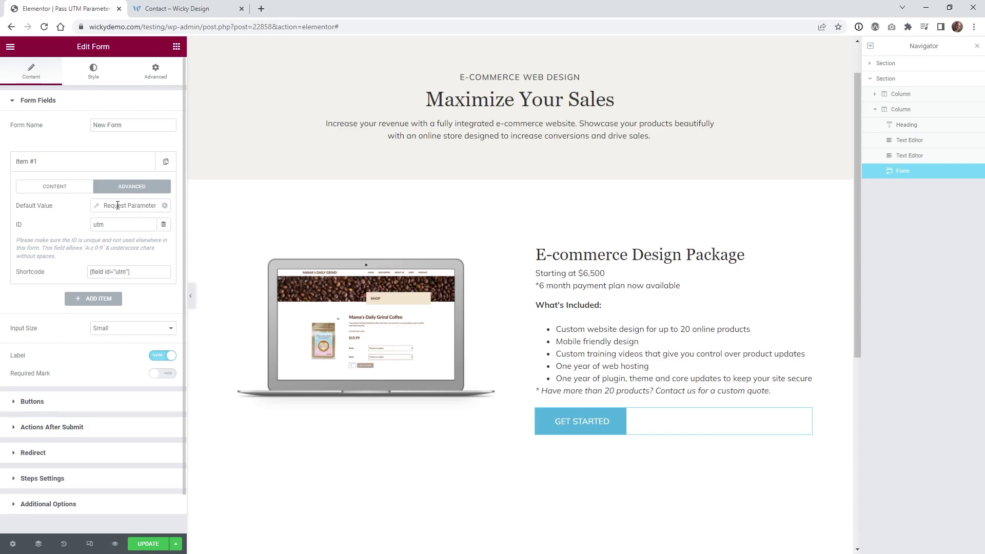
Reset the hidden field's default value to the Request Parameter dynamic tag.
left_click(164, 206)
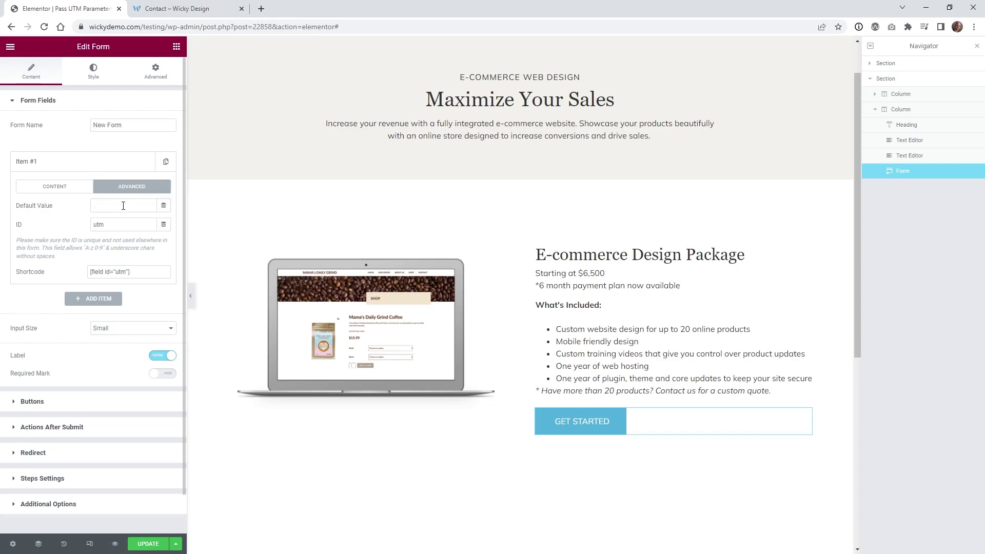
left_click(164, 208)
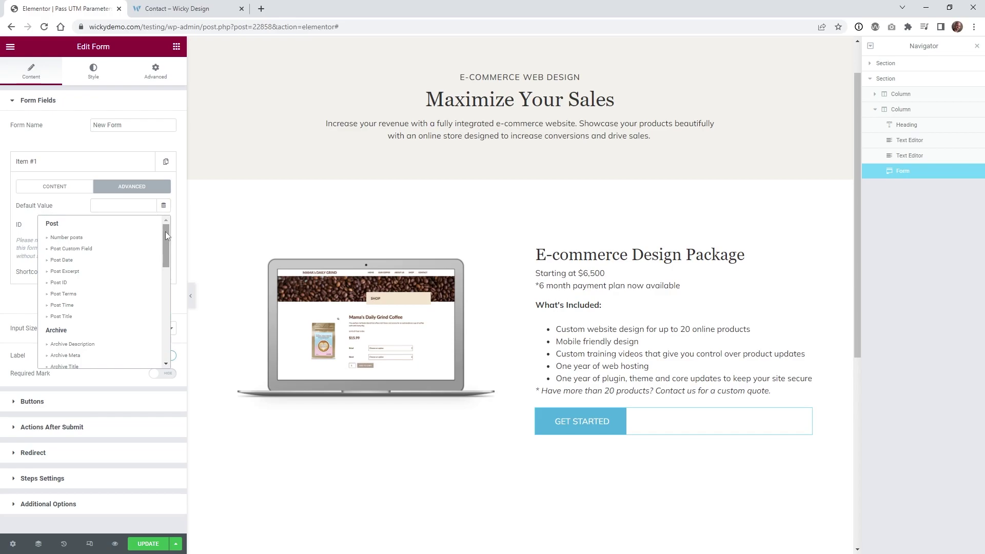
left_click_drag(165, 232, 161, 278)
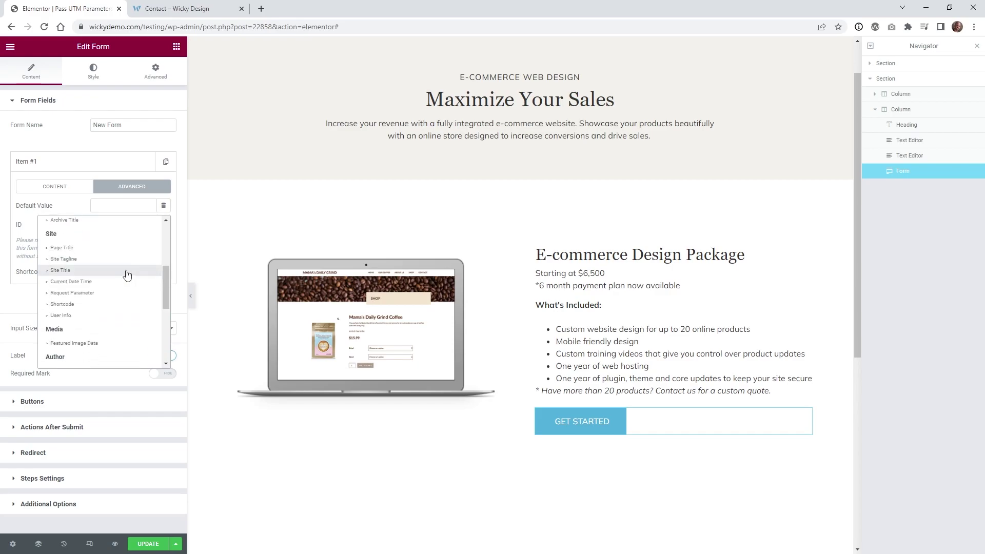
left_click(73, 297)
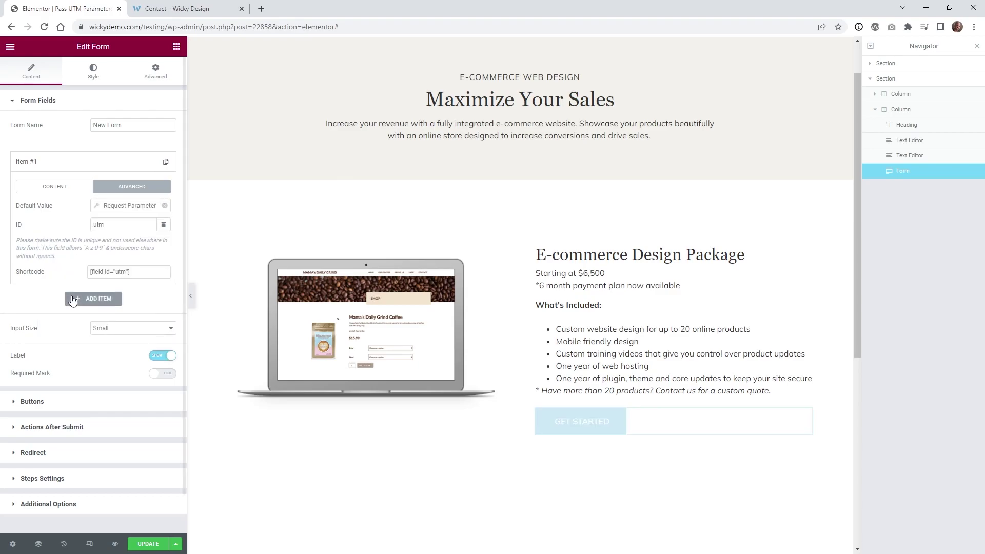
Set the Request Parameter type to Get with parameter name utm_source.
left_click(114, 206)
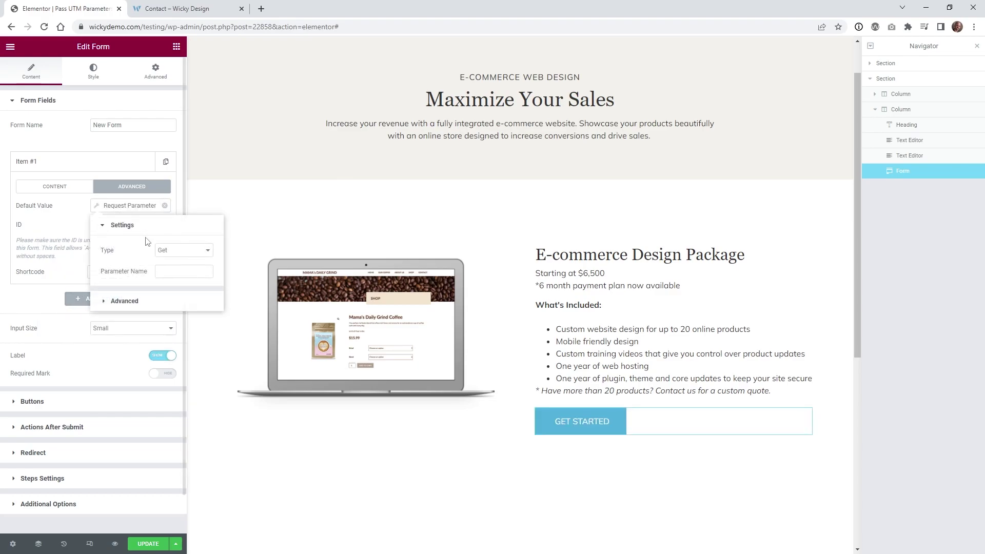
left_click(181, 250)
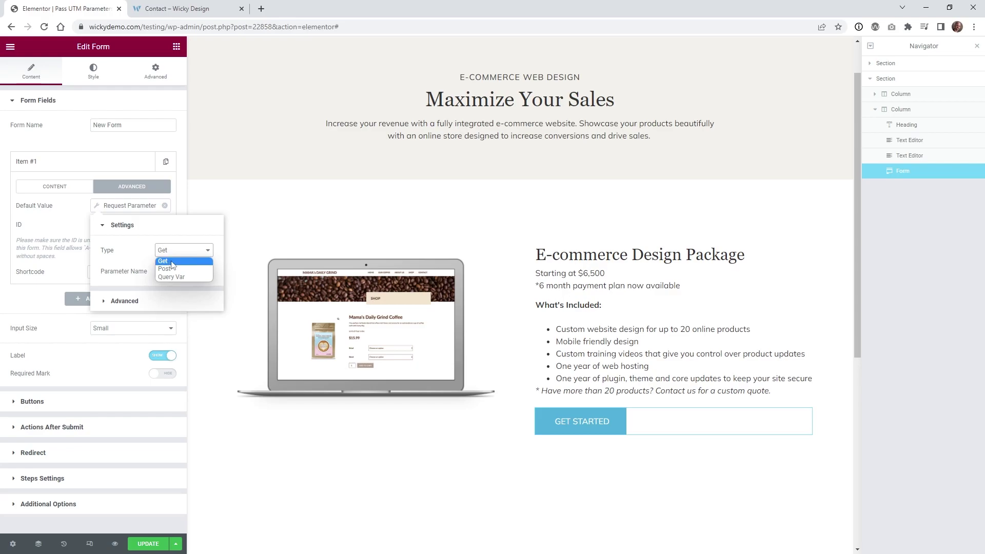
left_click(172, 261)
left_click(173, 272)
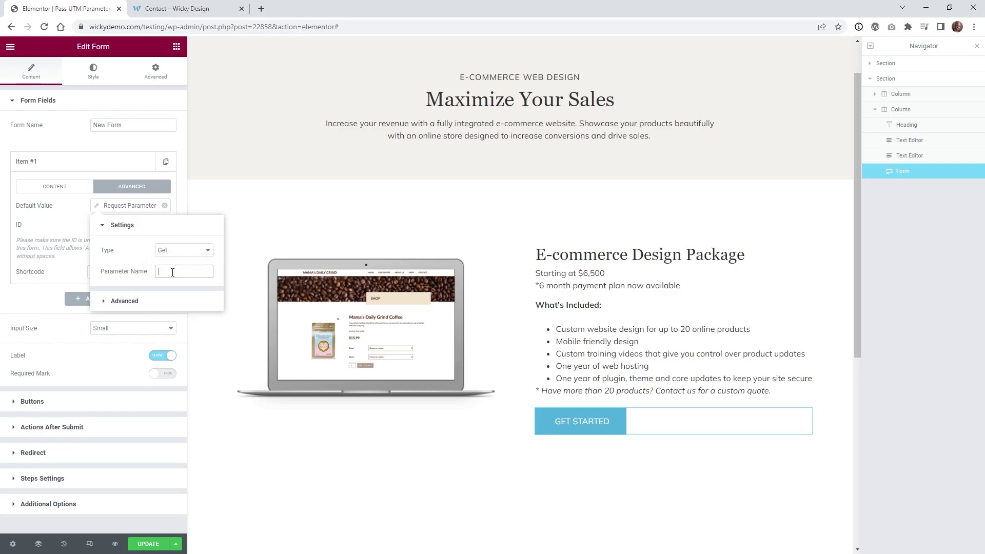
type("utm_")
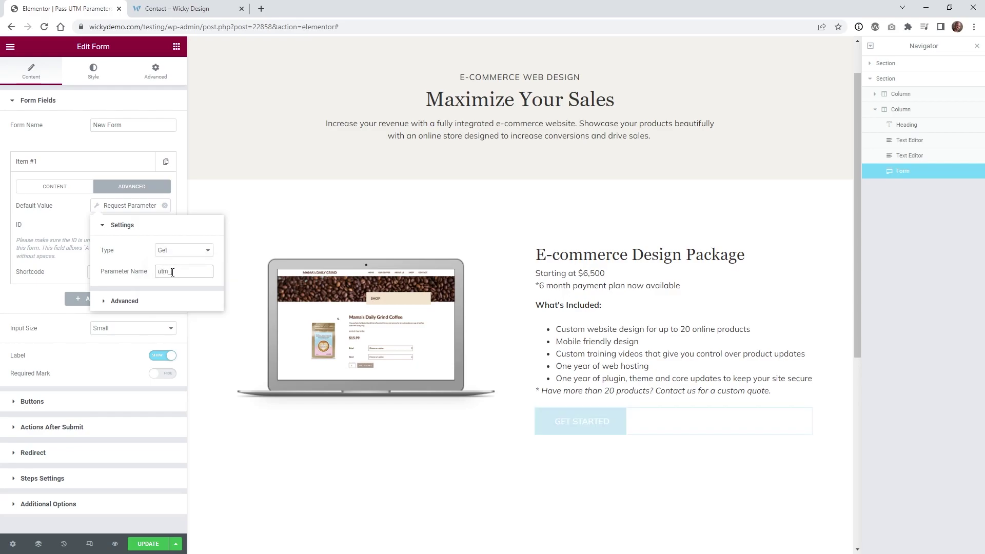
type("source")
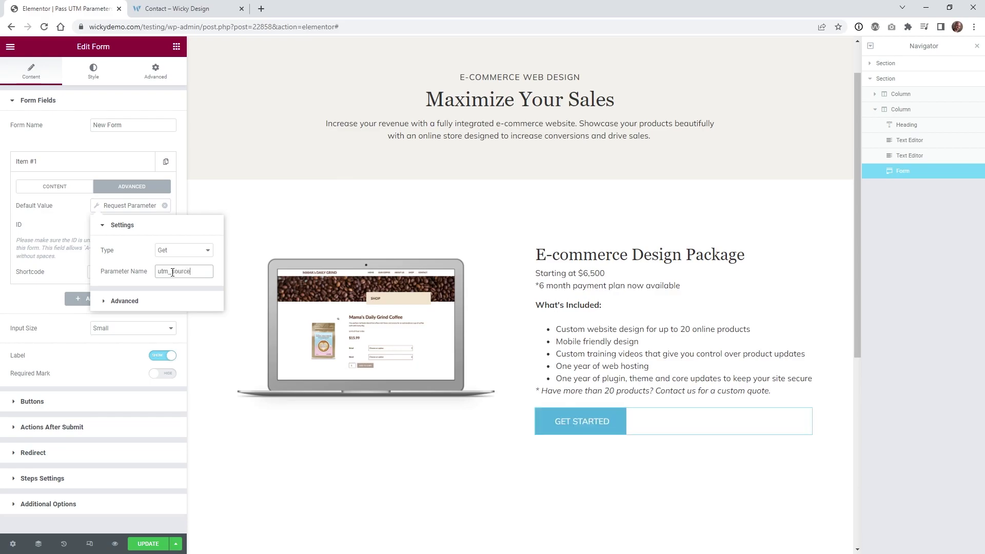
left_click(53, 220)
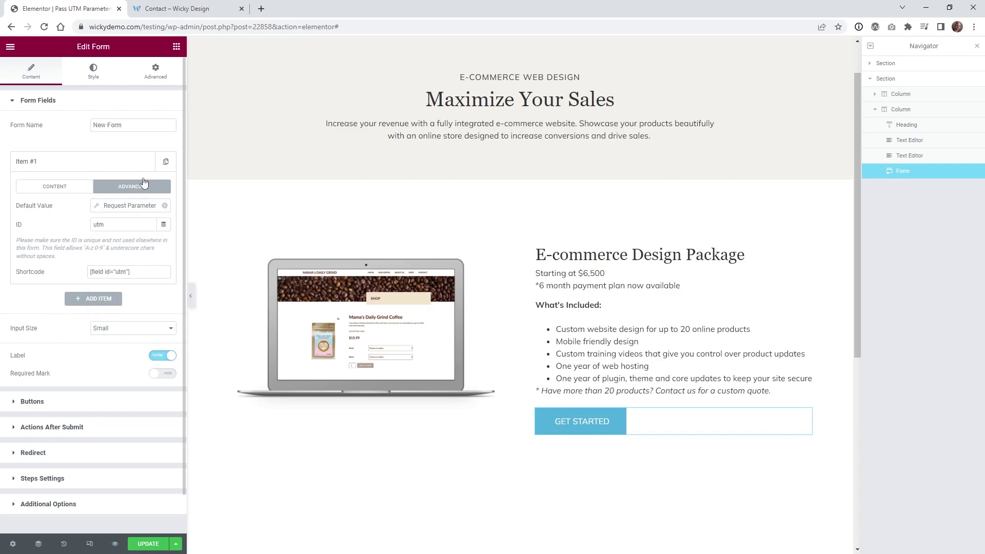
left_click(177, 8)
left_click(215, 26)
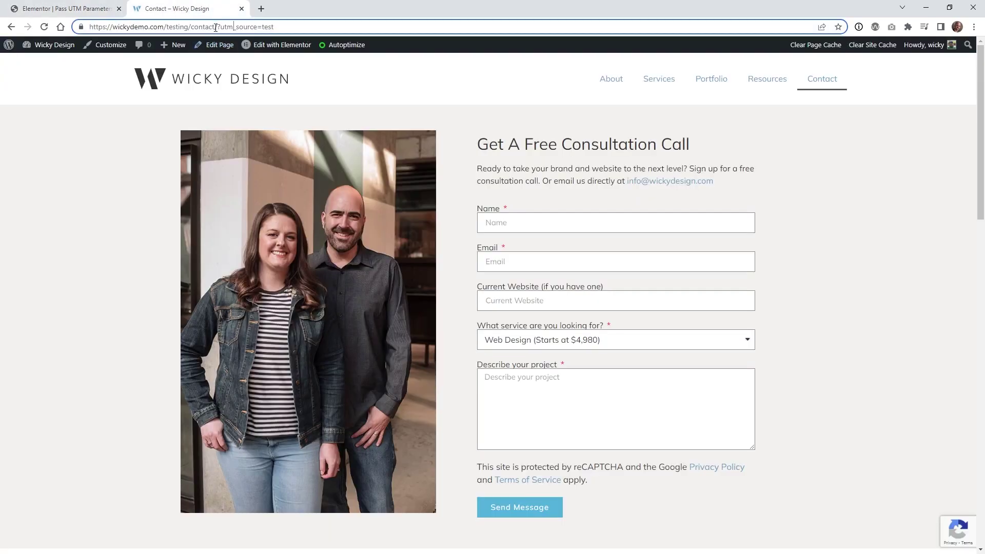
left_click_drag(220, 27, 257, 29)
left_click(85, 10)
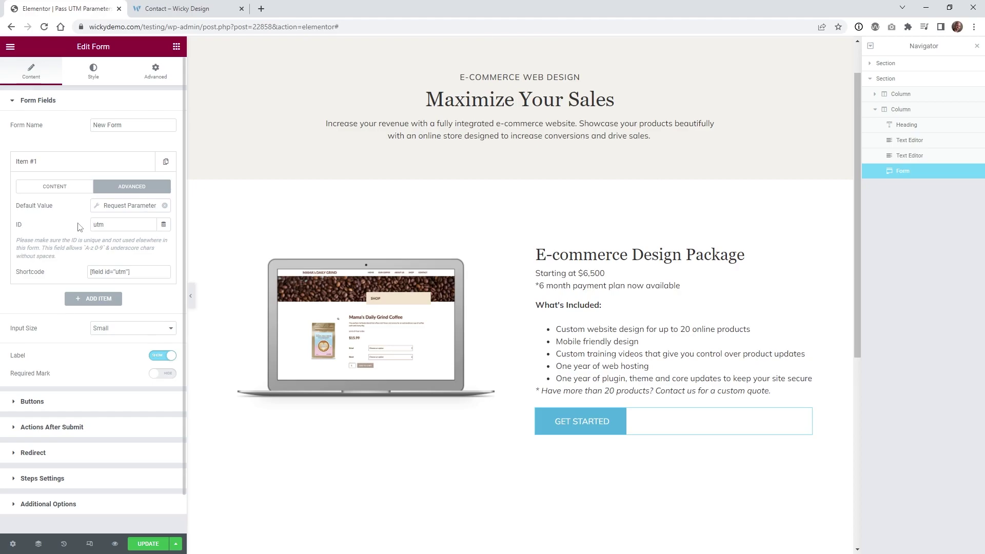
left_click(110, 227)
Copy the [field id="utm"] shortcode and collapse the Form Fields section.
left_click(119, 270)
left_click_drag(138, 270, 73, 279)
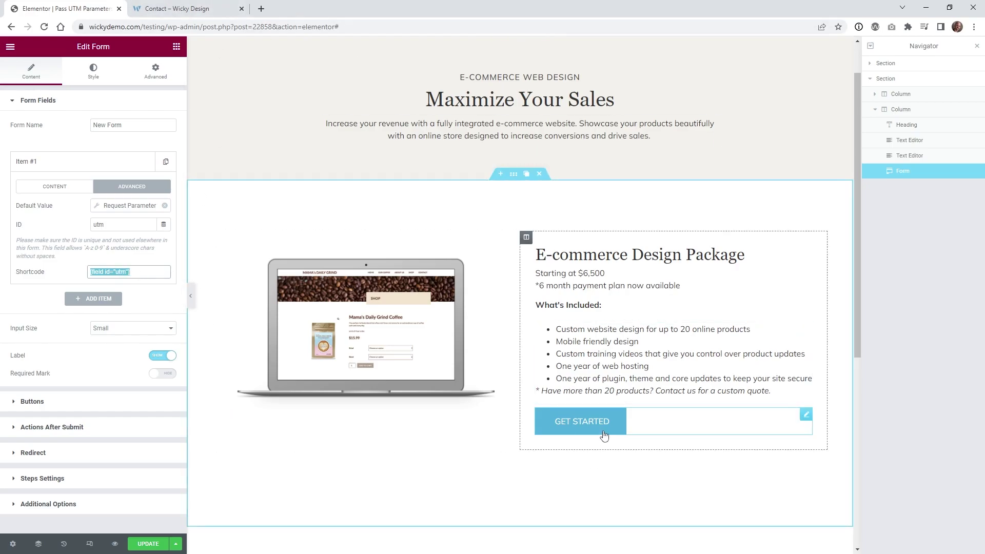
left_click(54, 107)
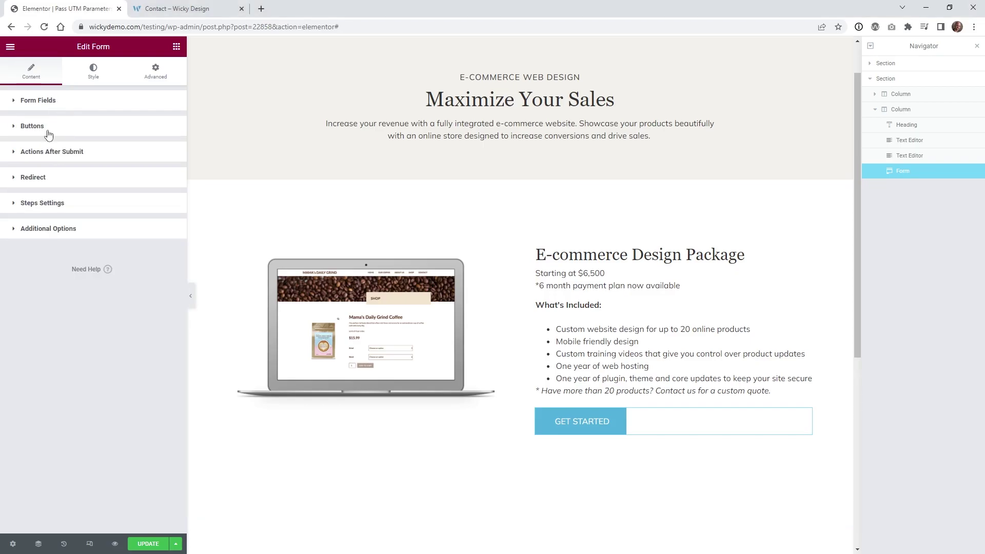
Confirm Actions After Submit includes Redirect and expand the Redirect settings.
left_click(47, 153)
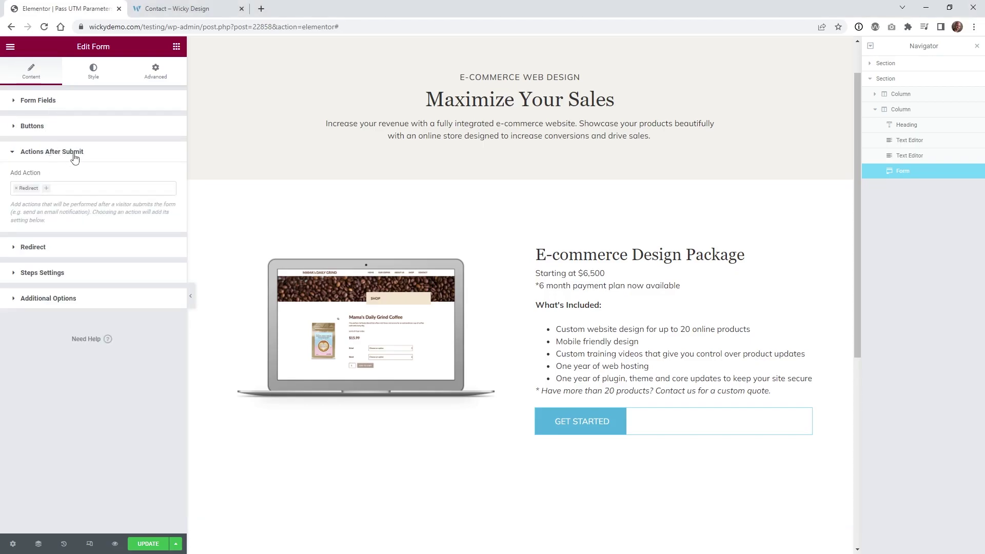
left_click(50, 190)
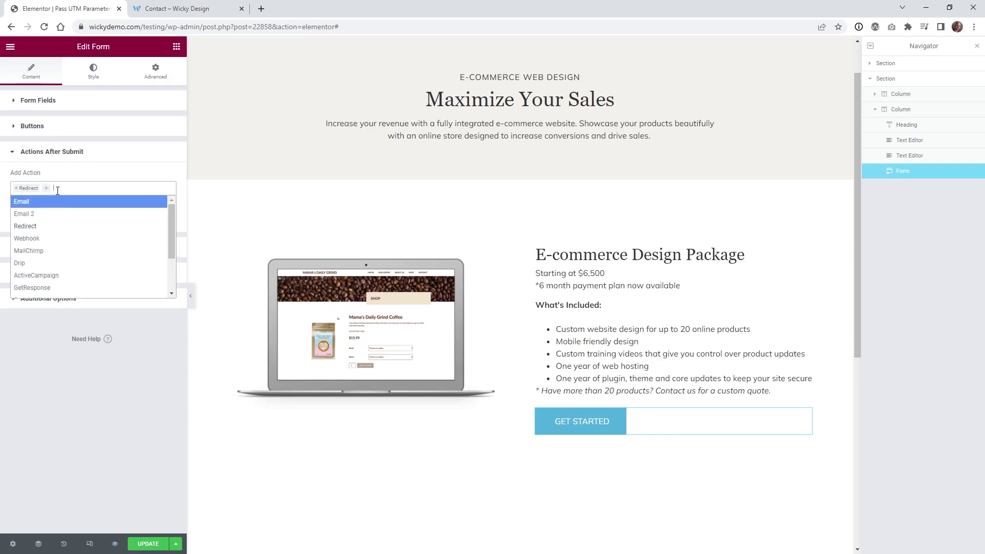
left_click(71, 177)
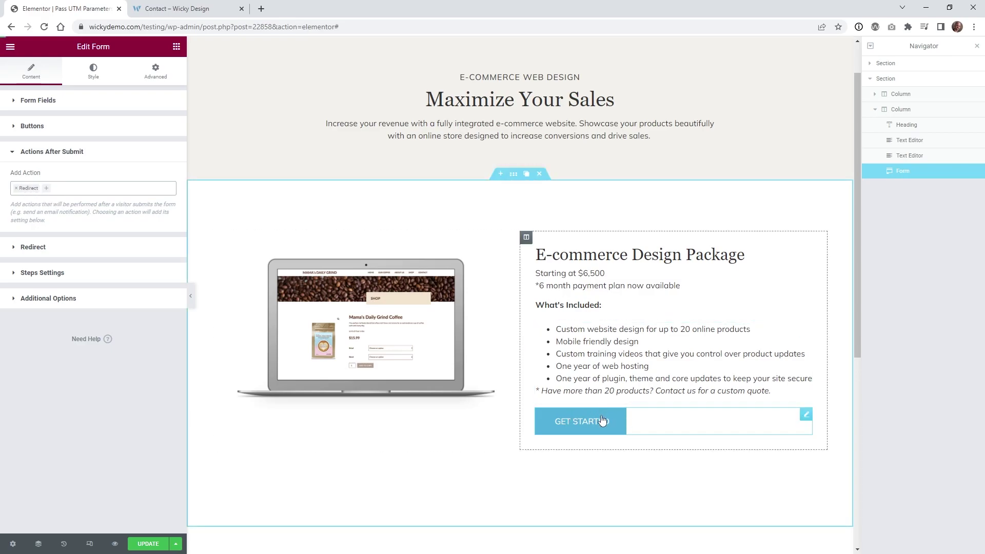
left_click(57, 248)
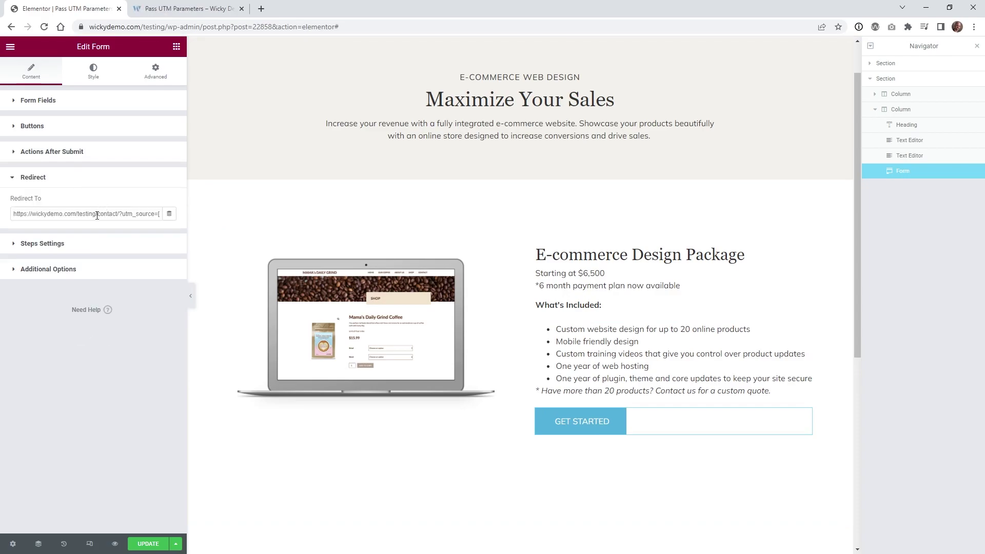
Verify the Redirect To URL ends with ?utm_source=[field id="utm"] and Update the page.
left_click_drag(124, 215, 175, 215)
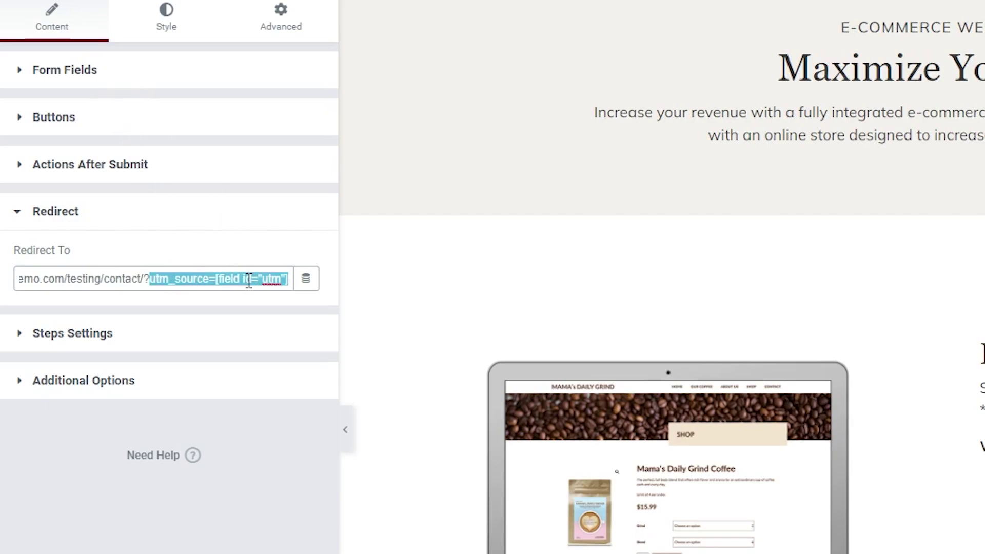
left_click(220, 280)
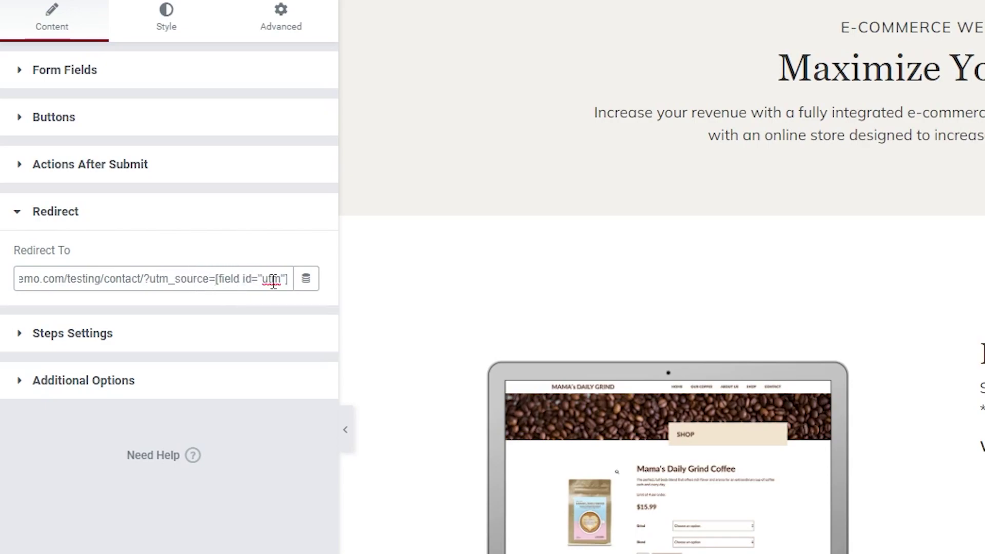
left_click(108, 84)
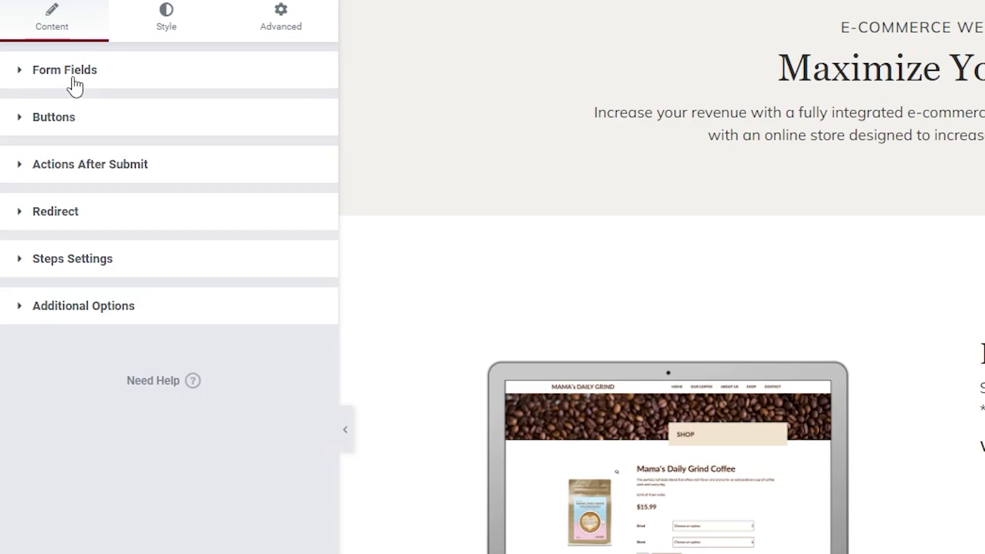
left_click(139, 172)
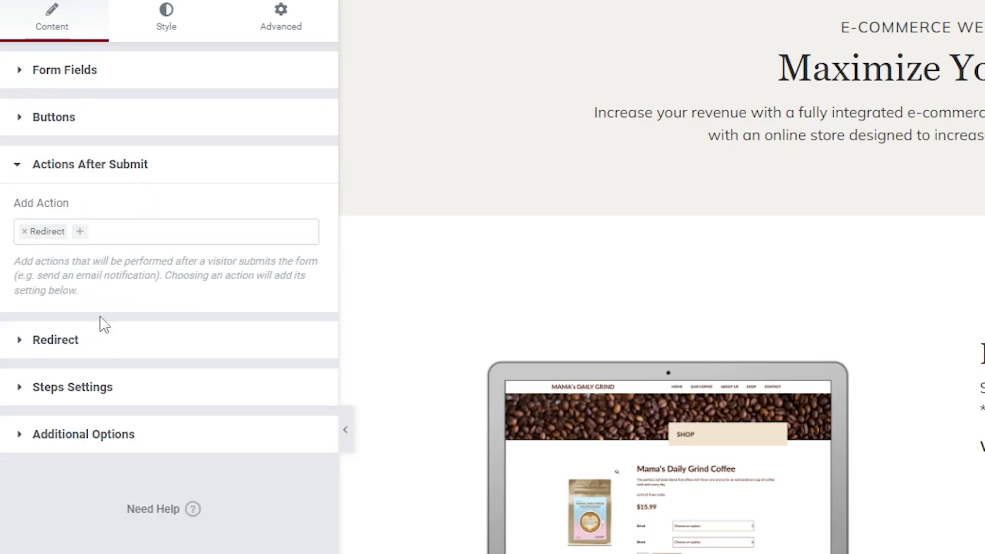
left_click(103, 344)
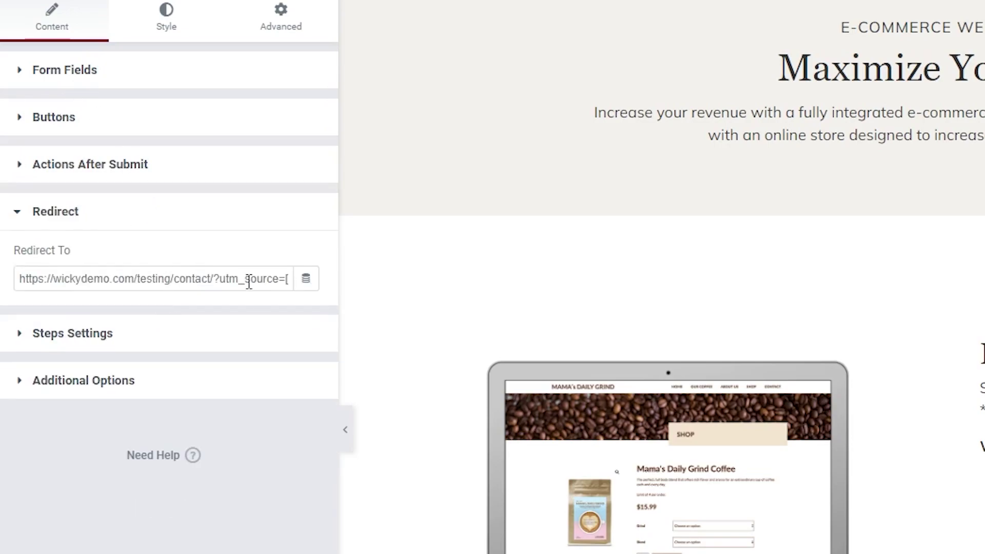
left_click_drag(249, 281, 301, 292)
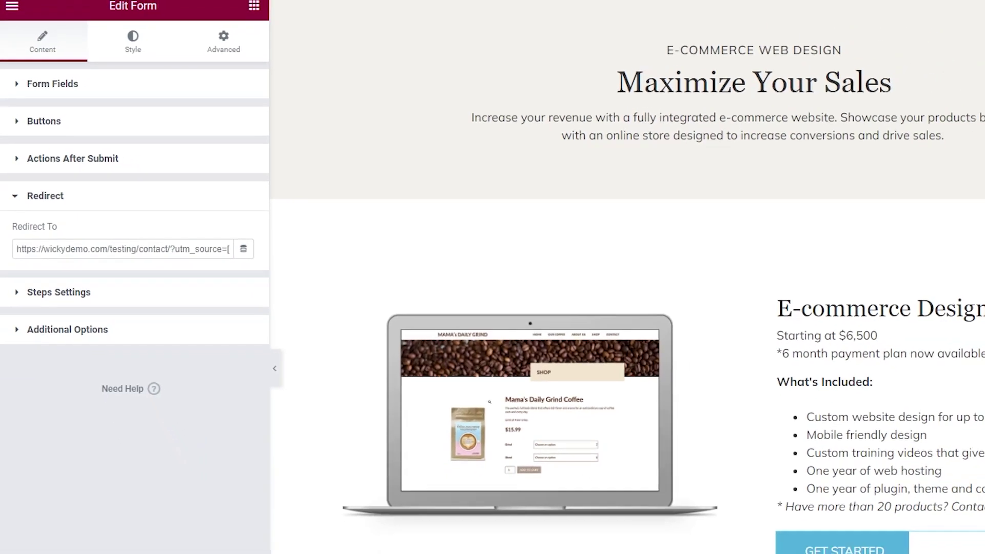
left_click(149, 543)
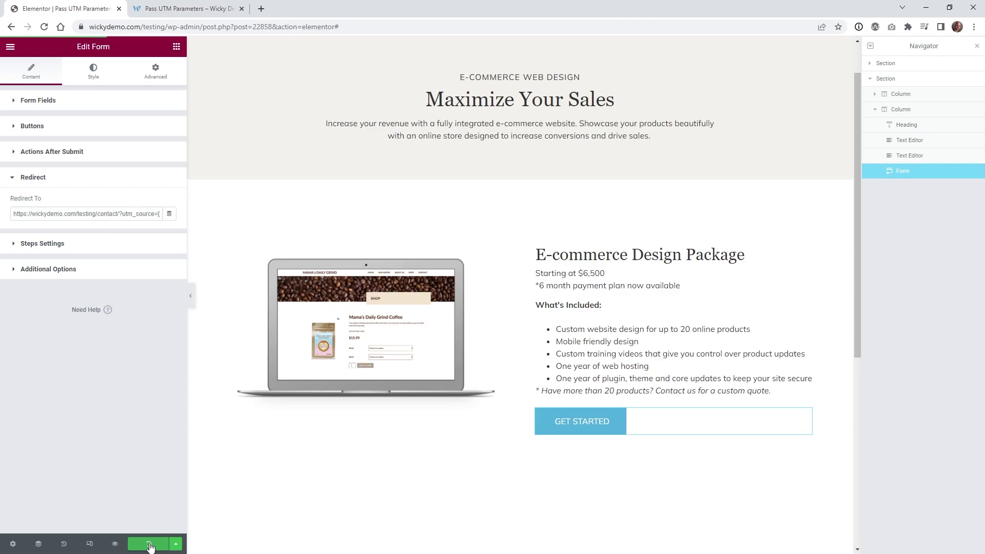
Submit the live page's form with ?utm_source=wickydesign and verify the contact URL carries wickydesign.
left_click(187, 9)
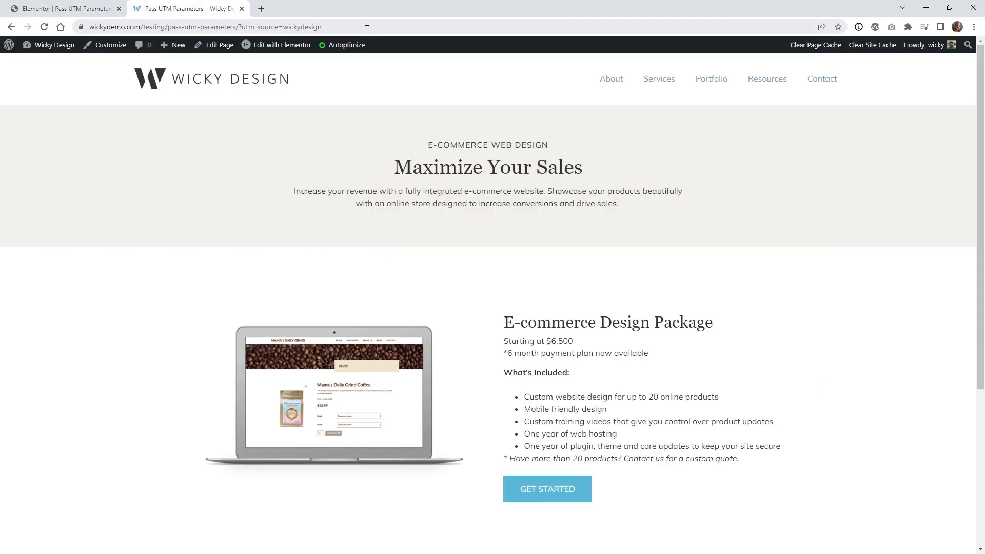
left_click(366, 27)
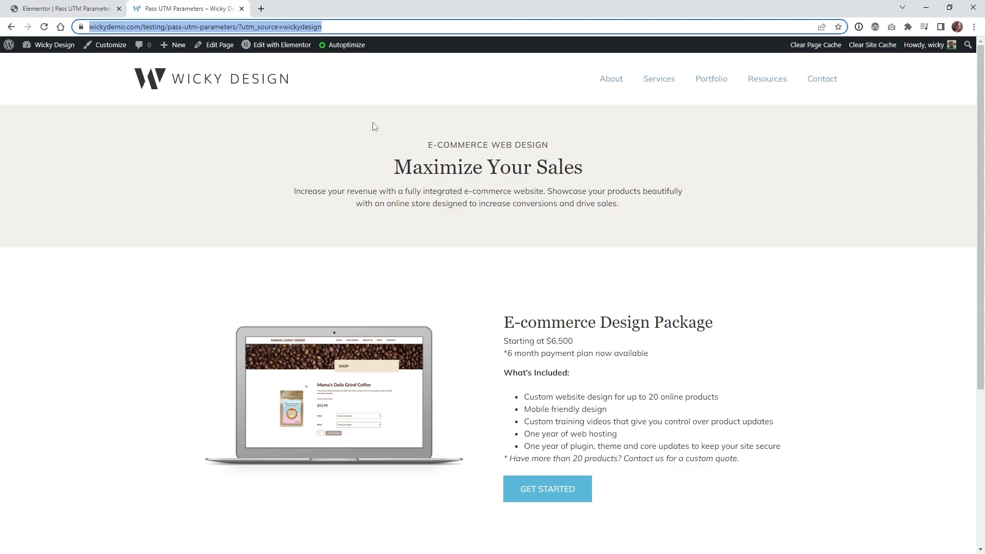
left_click(567, 494)
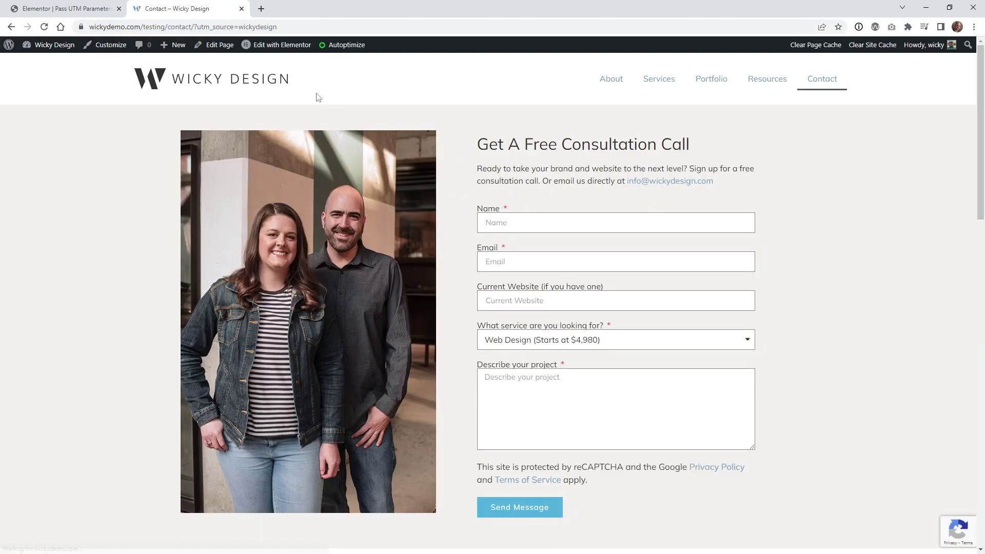
double_click(245, 28)
left_click(479, 167)
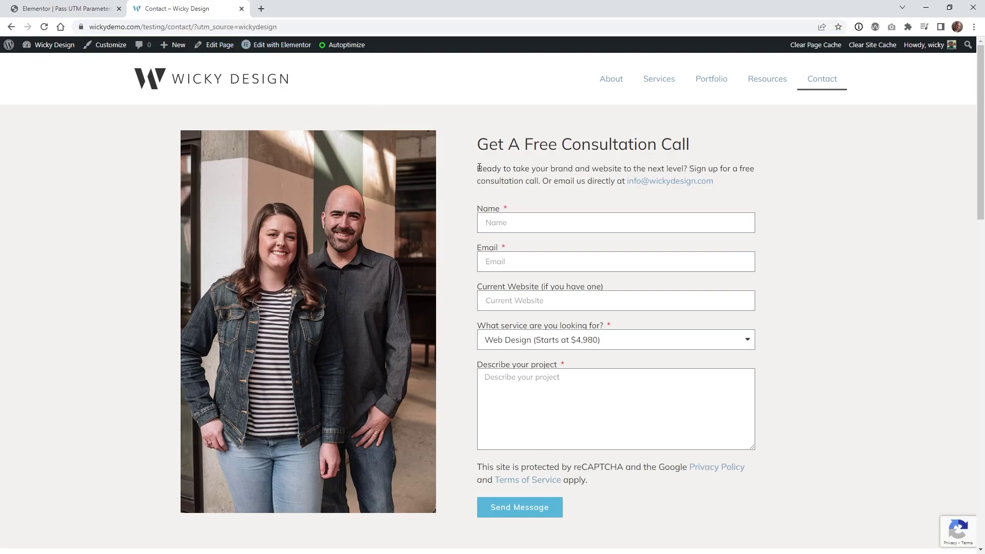